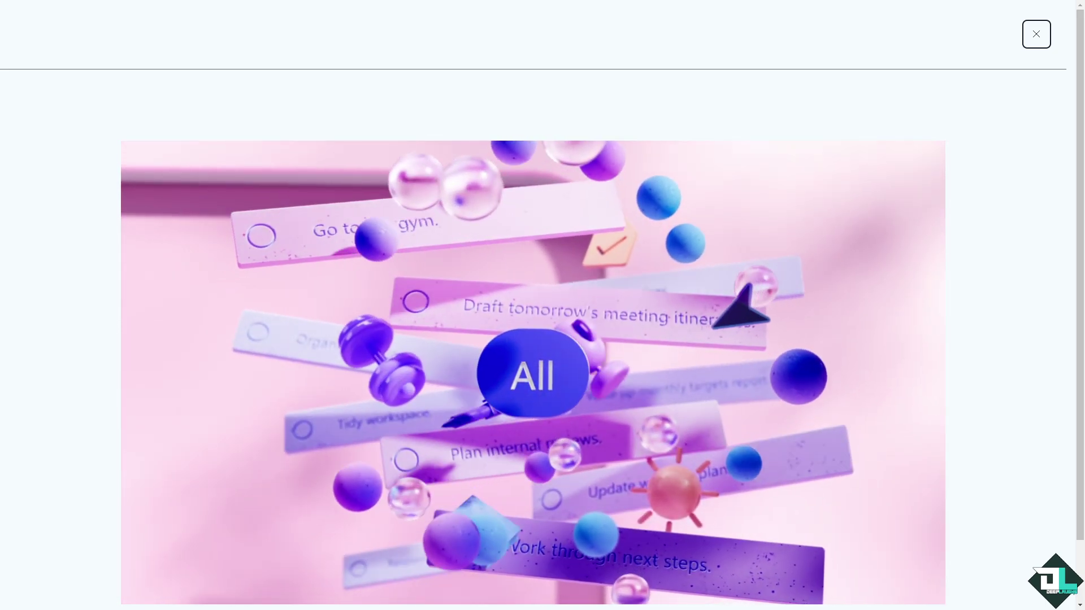
- Dismiss the promo video overlay on the Microsoft Planner product page
{"action": "key", "text": "Escape"}
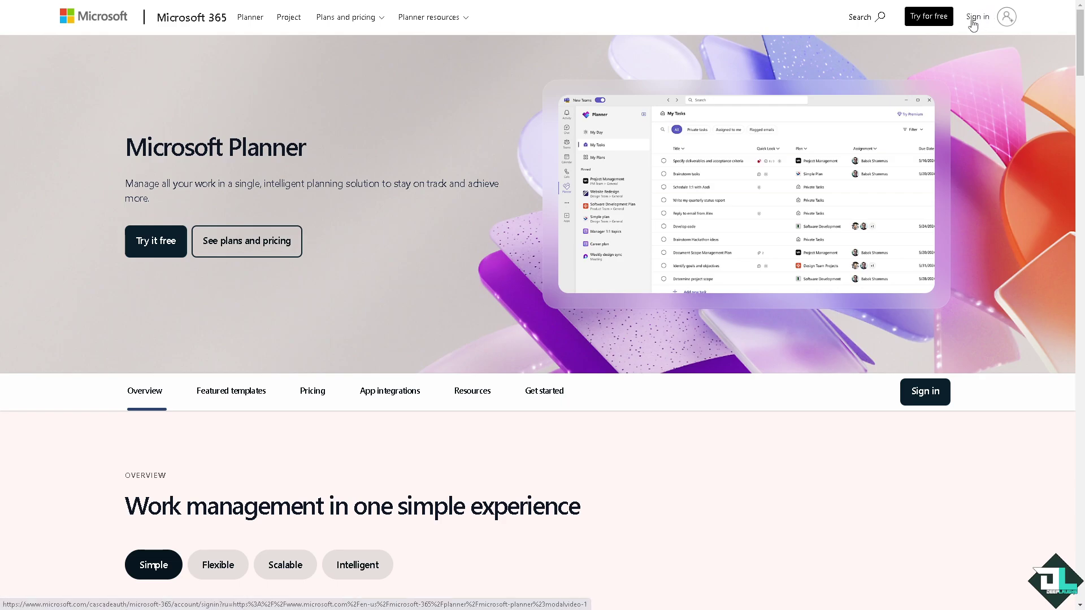
- Start the free trial to load the Planner web app on My Day
{"action": "left_click", "coordinate": [163, 251]}
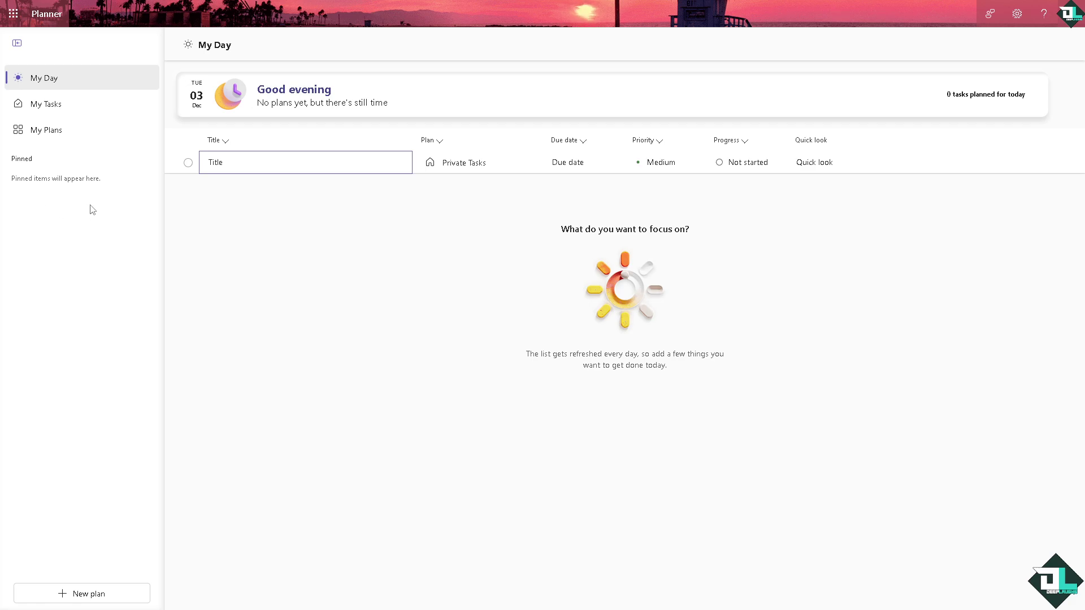
- Open the 'How to Create Swimlanes in Microsoft Planner' plan from My Plans
{"action": "left_click", "coordinate": [70, 138]}
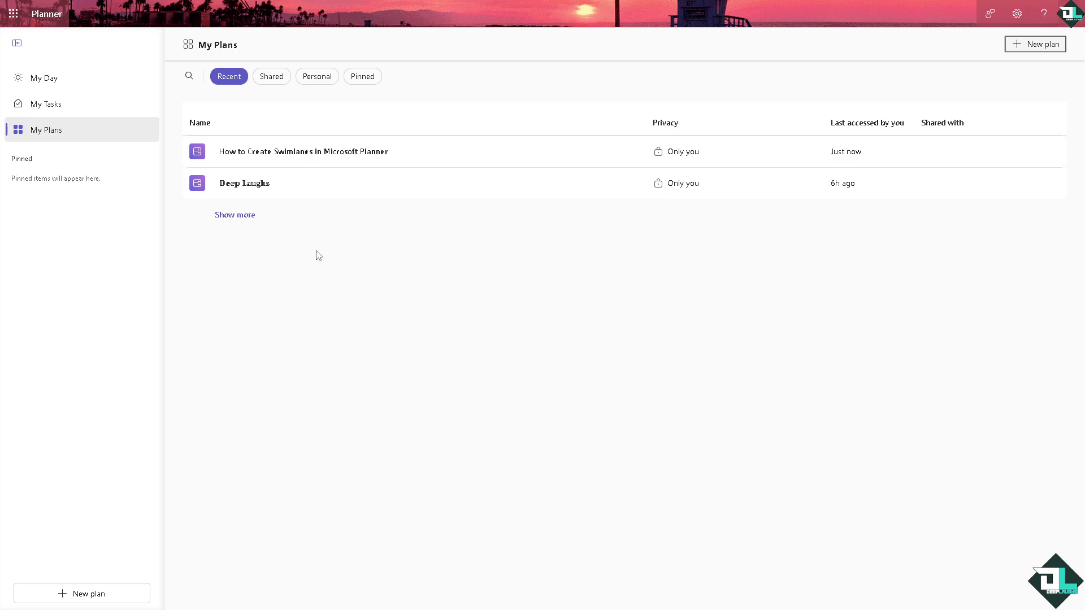
{"action": "left_click", "coordinate": [349, 157]}
{"action": "left_click", "coordinate": [283, 149]}
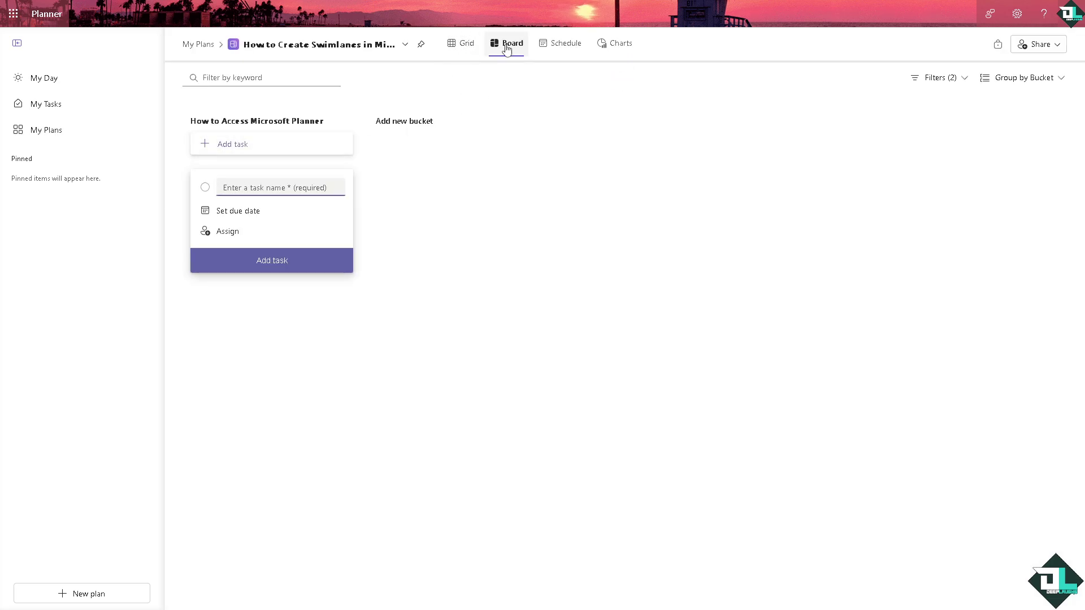
- Preview the plan's Grid and Charts views, then return to the Board
{"action": "left_click", "coordinate": [462, 48]}
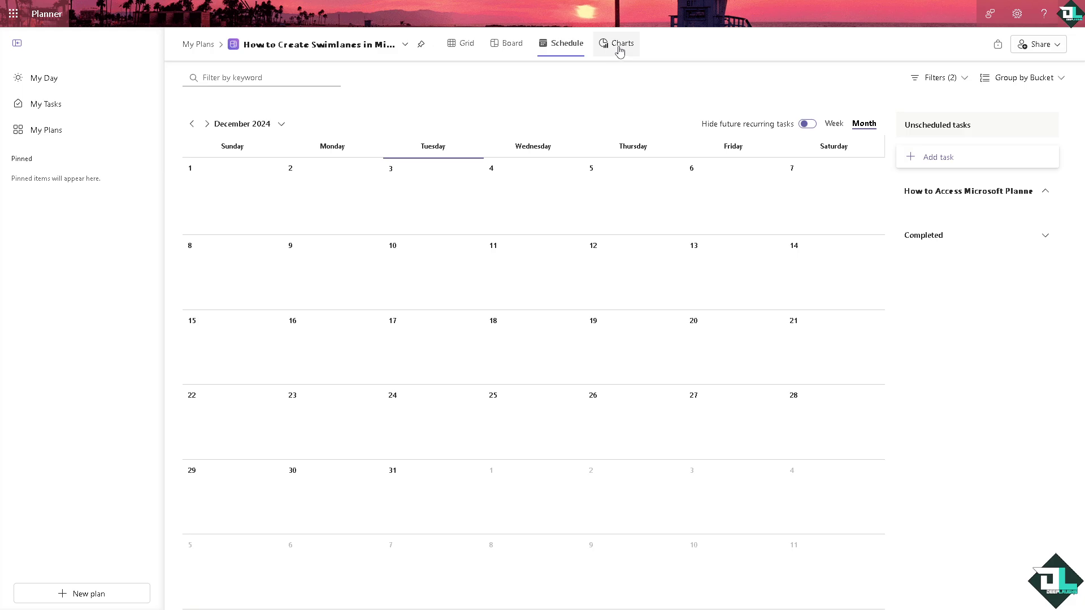
{"action": "left_click", "coordinate": [619, 46]}
{"action": "left_click", "coordinate": [509, 46]}
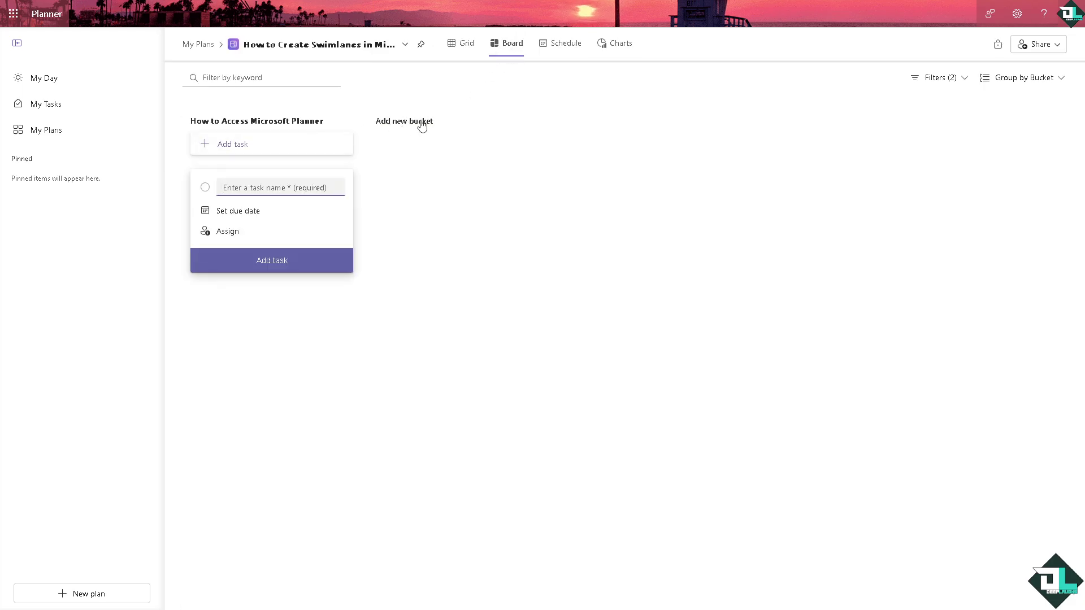
- Add the buckets BUCKET - DESIGN and BUCKET - DEVELOPMENT
{"action": "left_click", "coordinate": [422, 129]}
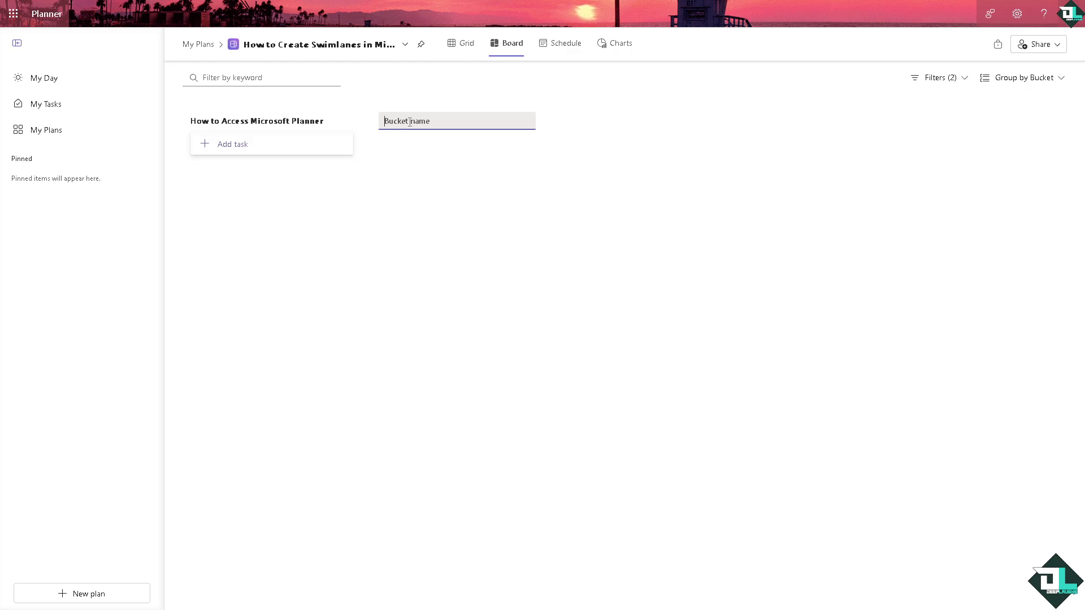
{"action": "type", "text": "BUCKET - DESIGN"}
{"action": "key", "text": "Return"}
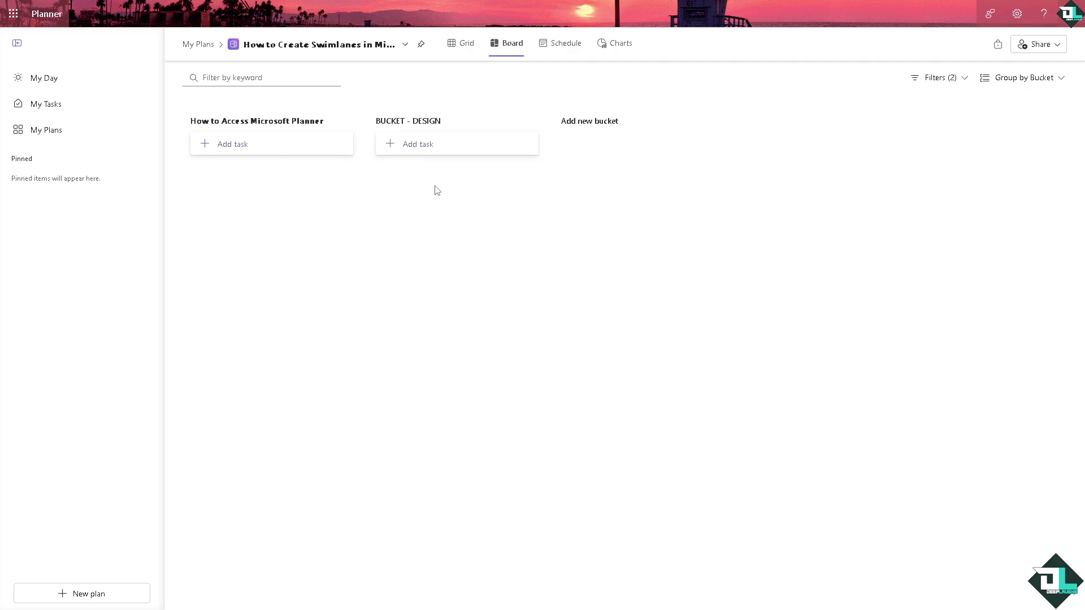
{"action": "left_click", "coordinate": [583, 124]}
{"action": "type", "text": "BUCKE"}
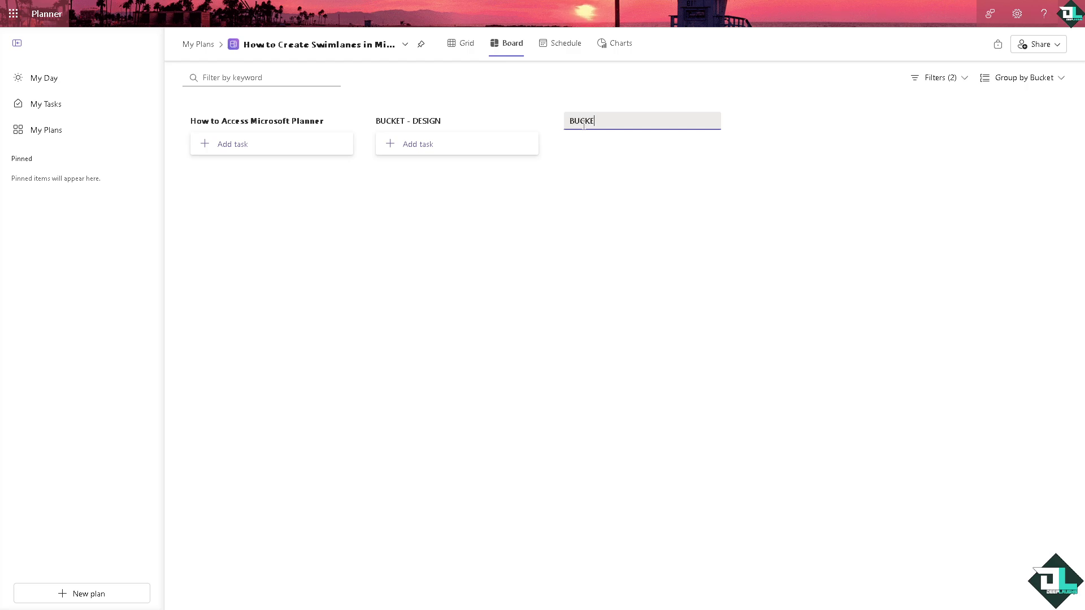
{"action": "type", "text": "T - DEVELOPMENT"}
{"action": "left_click", "coordinate": [344, 121]}
- Rename the first bucket by pasting in the plan title
{"action": "key", "text": "Escape"}
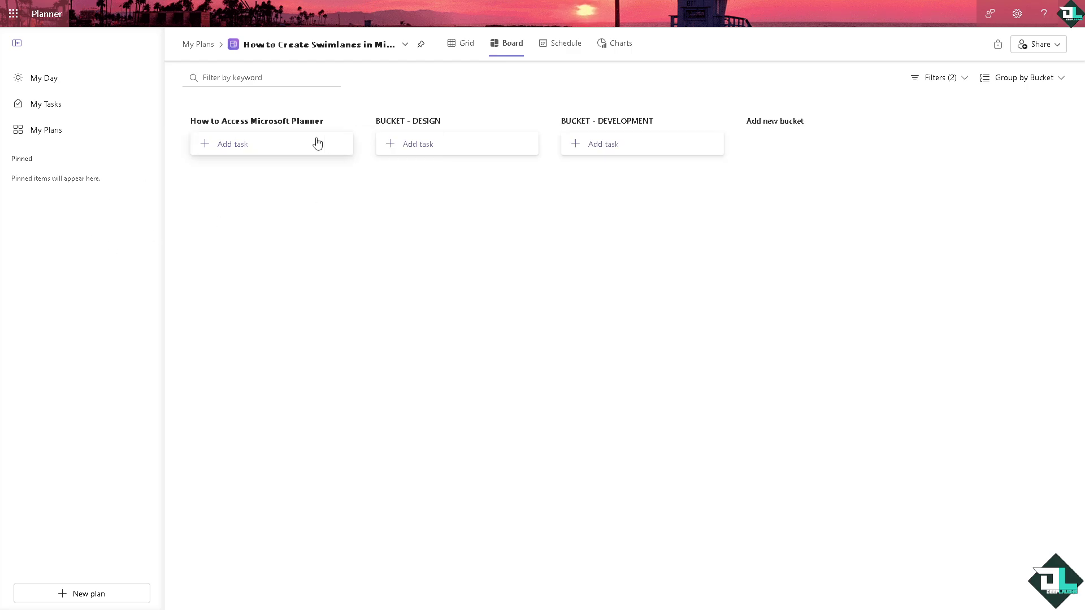
{"action": "left_click", "coordinate": [281, 122]}
{"action": "key", "text": "ctrl+a"}
{"action": "type", "text": "How to Create Swimlanes in Micros"}
- Add the buckets BUCKET - TESTING and BUCKET - COMPLETED
{"action": "left_click", "coordinate": [774, 123]}
{"action": "type", "text": "BU"}
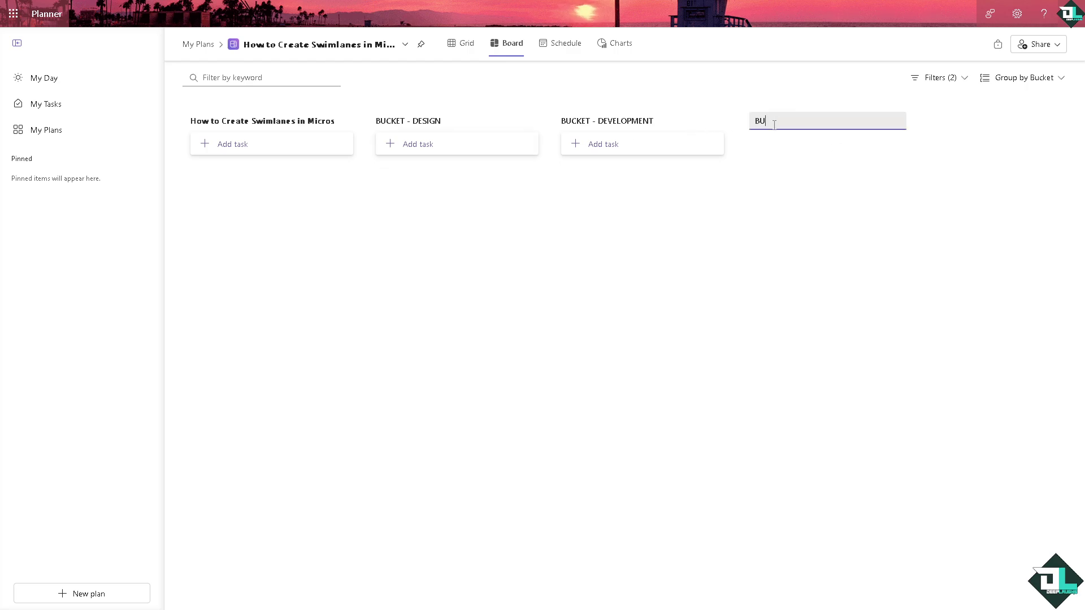
{"action": "type", "text": "CKET - TESTING"}
{"action": "key", "text": "Return"}
{"action": "left_click", "coordinate": [964, 121]}
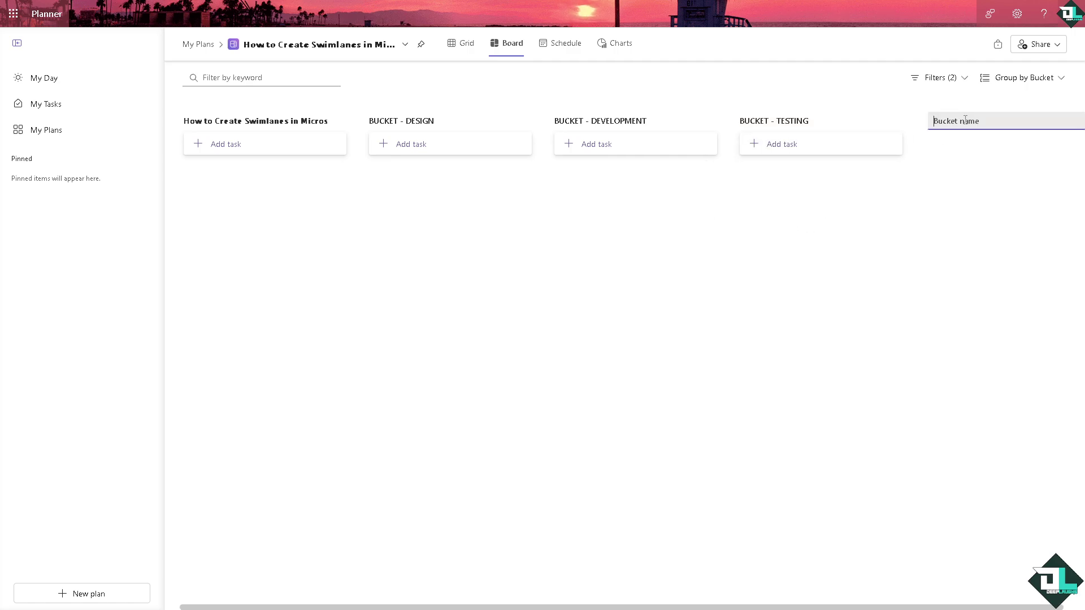
{"action": "type", "text": "BUCKET - COMPLETED"}
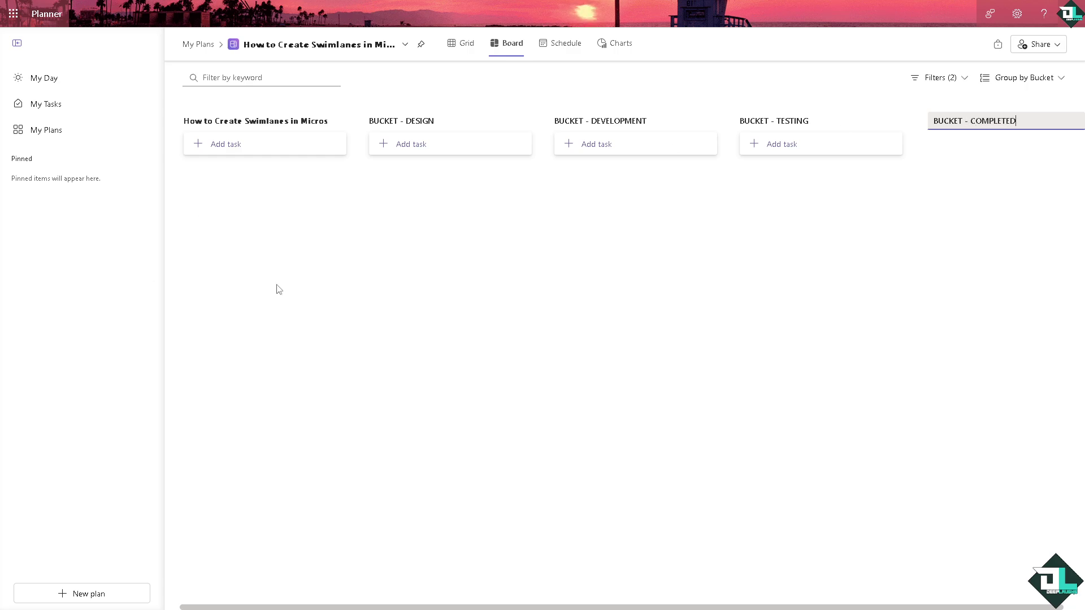
{"action": "key", "text": "Return"}
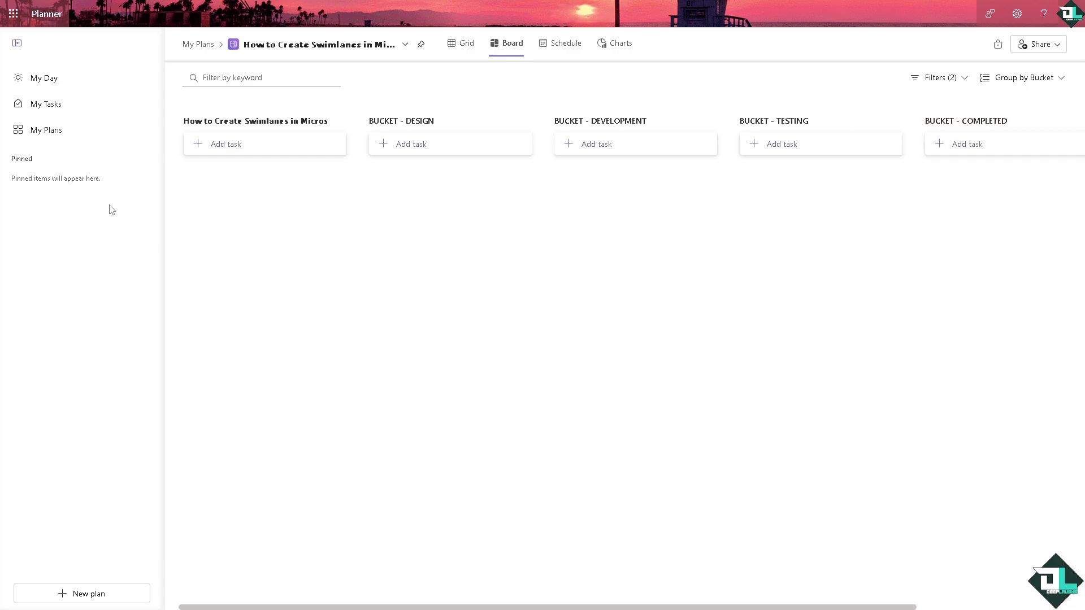
- Add the task 'How to Create Swimlanes in Microsoft Planner' under BUCKET - DESIGN
{"action": "left_click", "coordinate": [396, 144]}
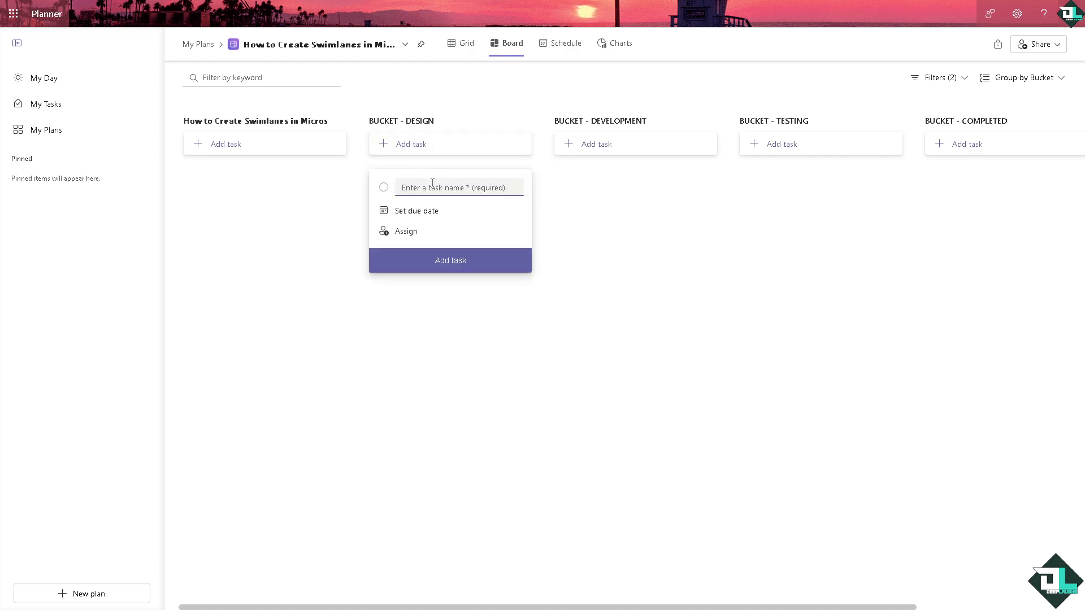
{"action": "type", "text": "How to Create Swimlanes in Microsoft Planner"}
{"action": "left_click", "coordinate": [436, 261]}
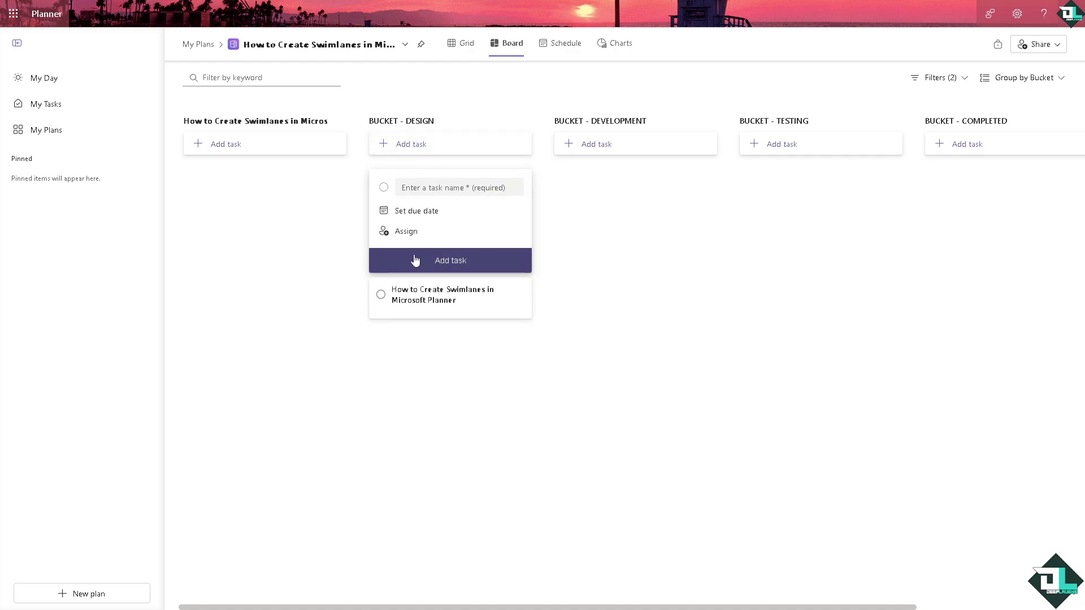
{"action": "left_click", "coordinate": [236, 274]}
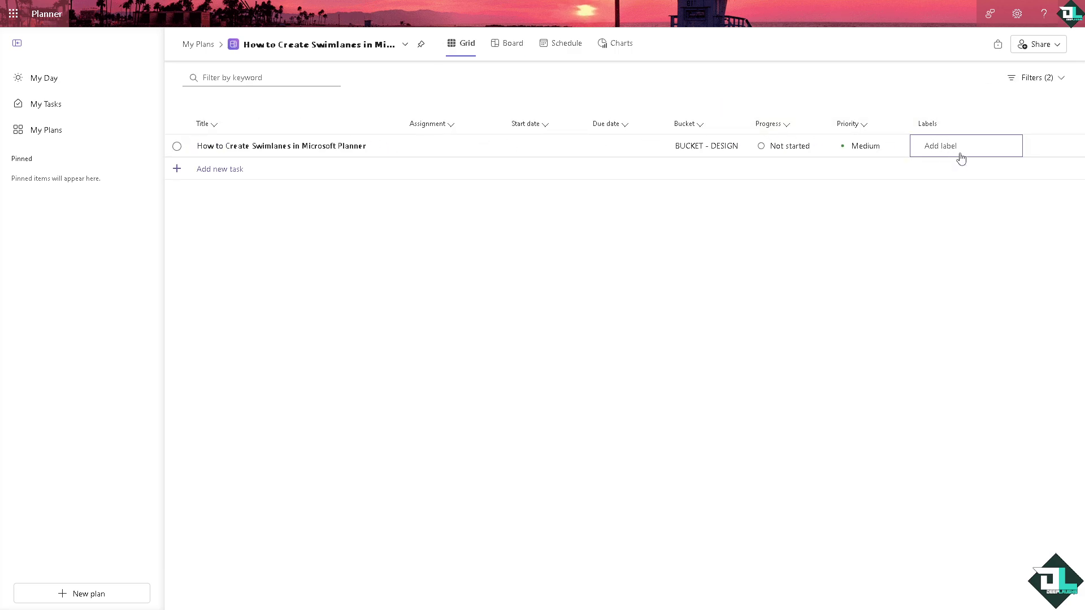
- Tag the task with the Orange label and begin renaming it
{"action": "left_click", "coordinate": [955, 144]}
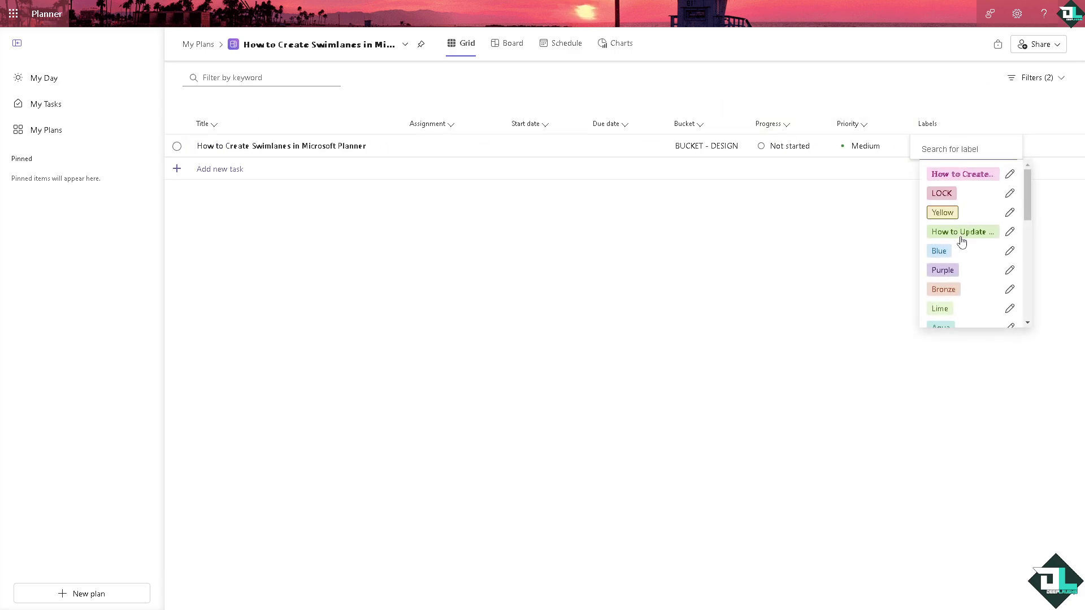
{"action": "scroll", "coordinate": [946, 283], "scroll_direction": "down", "scroll_amount": 2}
{"action": "scroll", "coordinate": [944, 293], "scroll_direction": "down", "scroll_amount": 2}
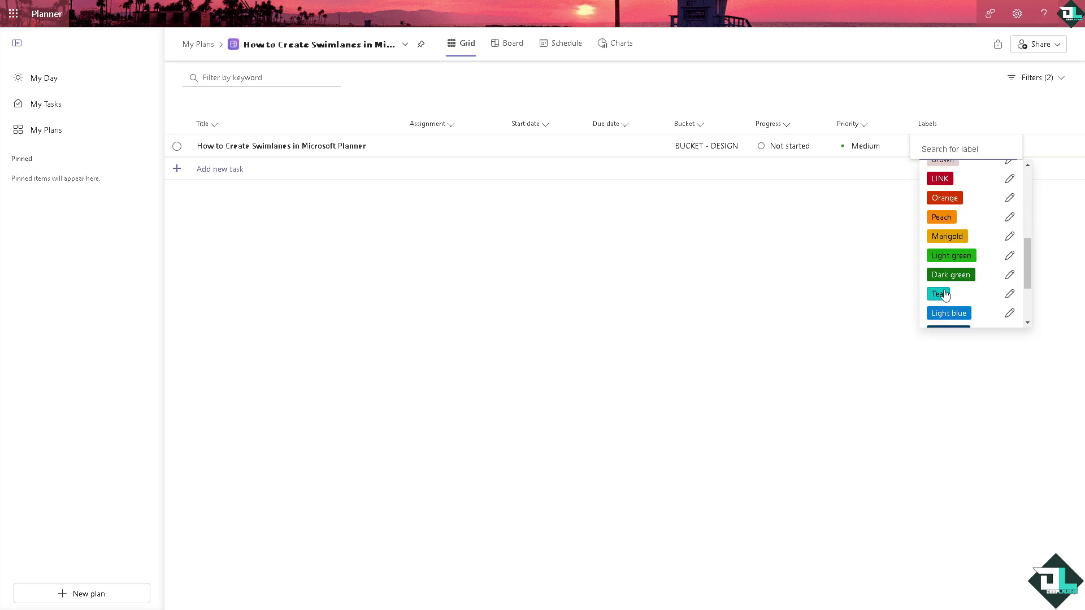
{"action": "left_click", "coordinate": [950, 199]}
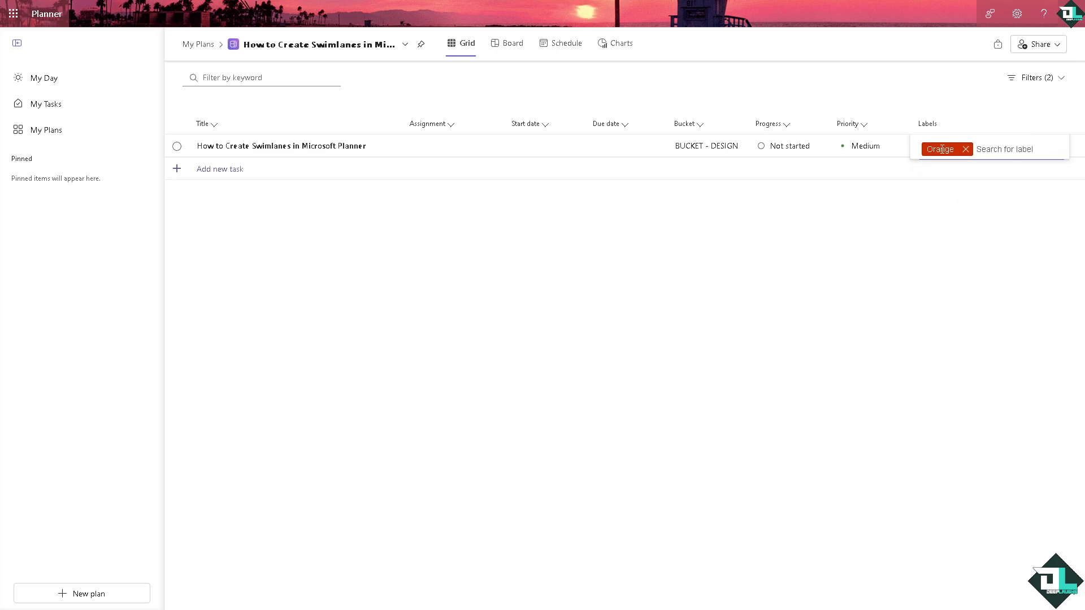
{"action": "left_click", "coordinate": [941, 148]}
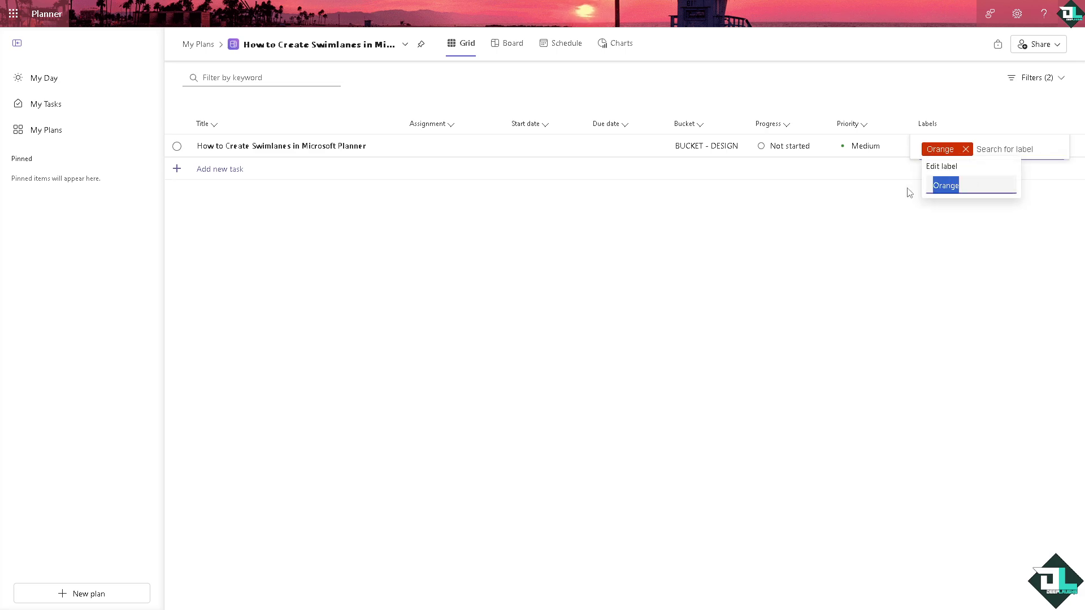
{"action": "type", "text": "SWIMLANES"}
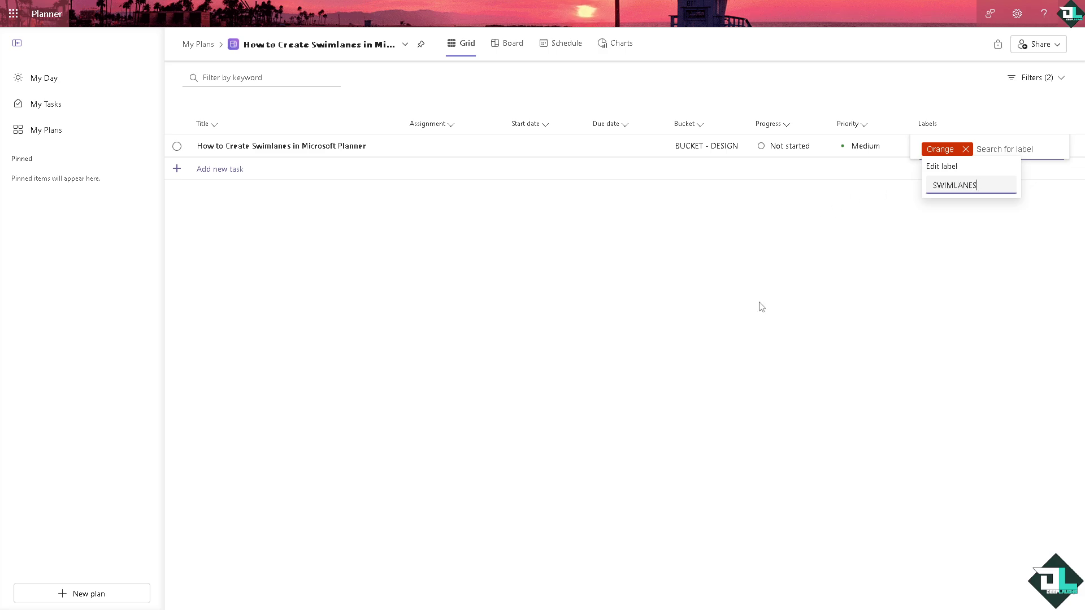
{"action": "key", "text": "Return"}
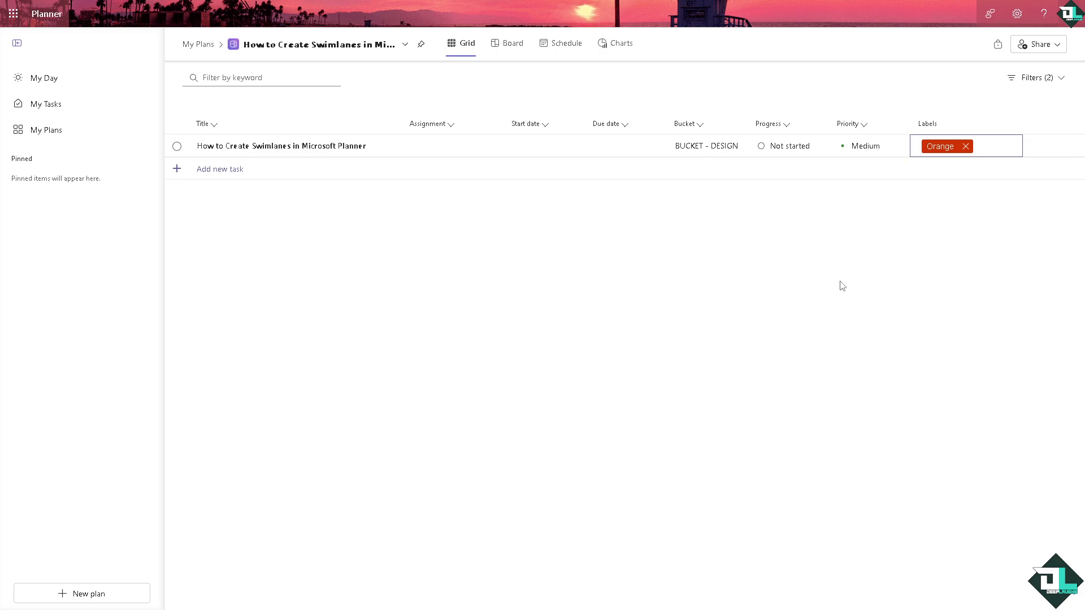
- Rename the Orange label to SWIMLANES and close the label picker
{"action": "left_click", "coordinate": [960, 176]}
{"action": "left_click", "coordinate": [960, 179]}
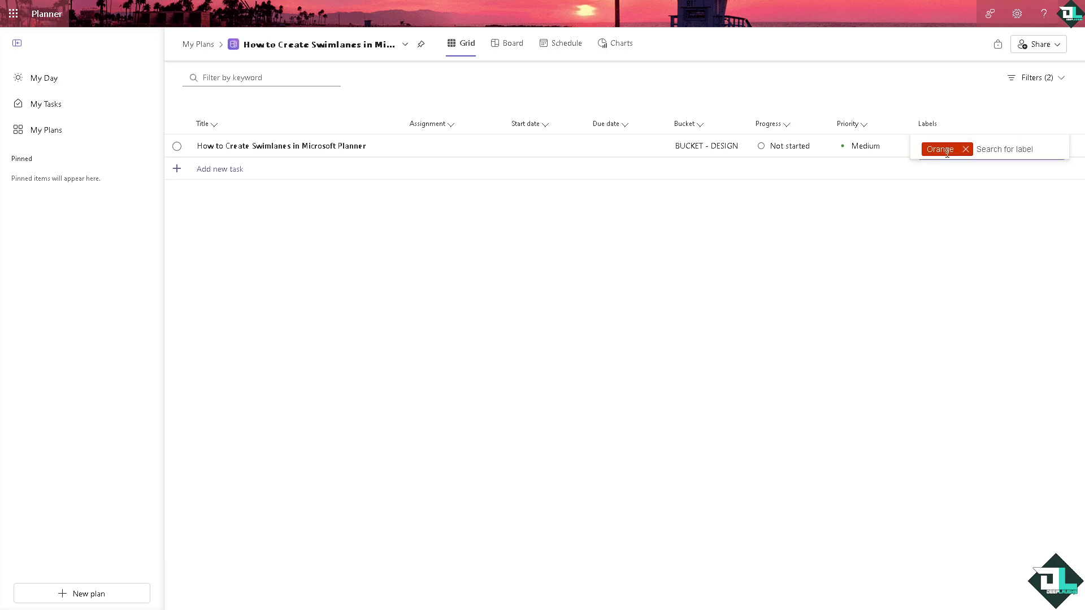
{"action": "left_click", "coordinate": [941, 149]}
{"action": "left_click", "coordinate": [965, 183]}
{"action": "key", "text": "ctrl+a"}
{"action": "type", "text": "SW"}
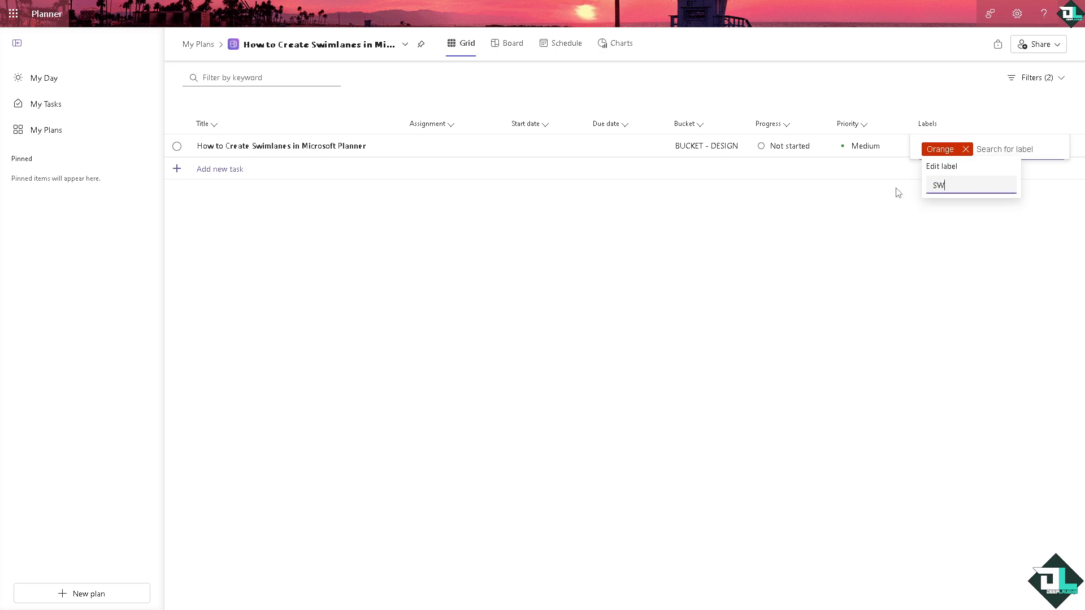
{"action": "key", "text": "Return"}
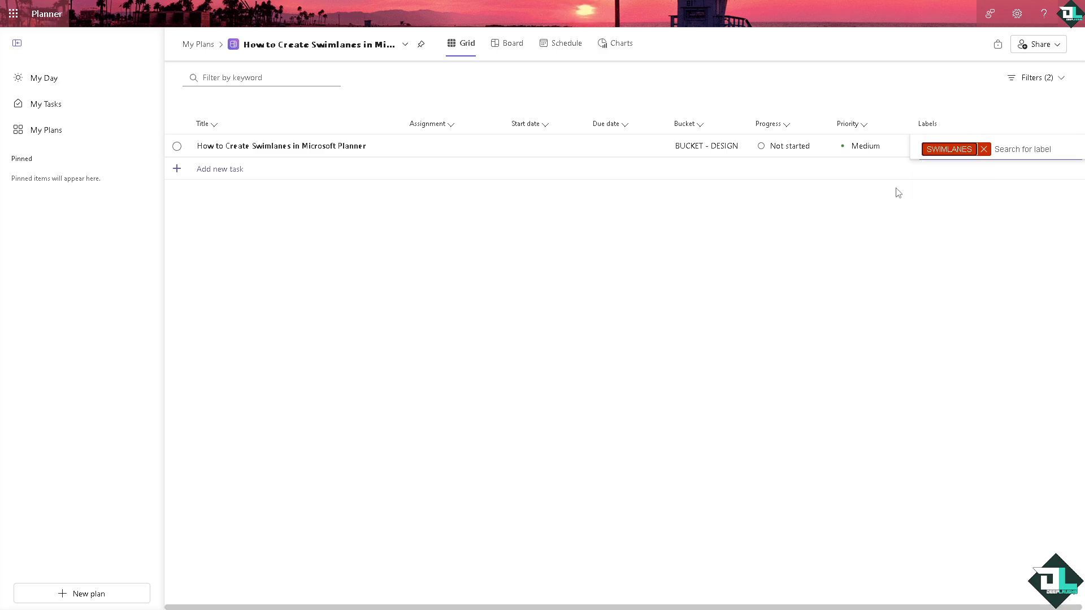
{"action": "left_click", "coordinate": [707, 237]}
- Check the Board and Grid views, ending on the Board with the SWIMLANES task in BUCKET - DESIGN
{"action": "left_click", "coordinate": [504, 45]}
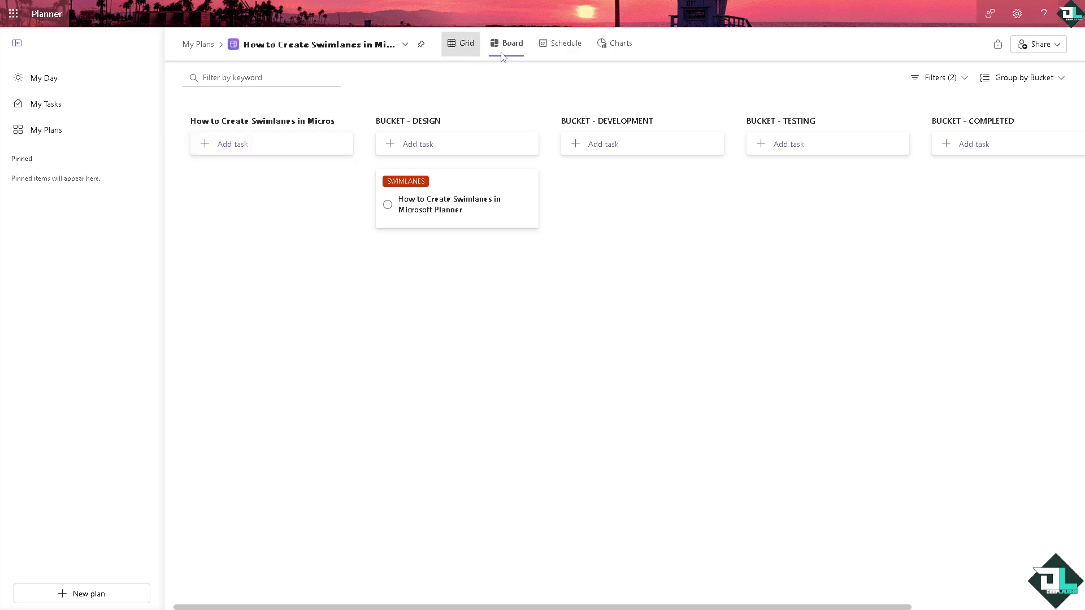
{"action": "left_click", "coordinate": [461, 44]}
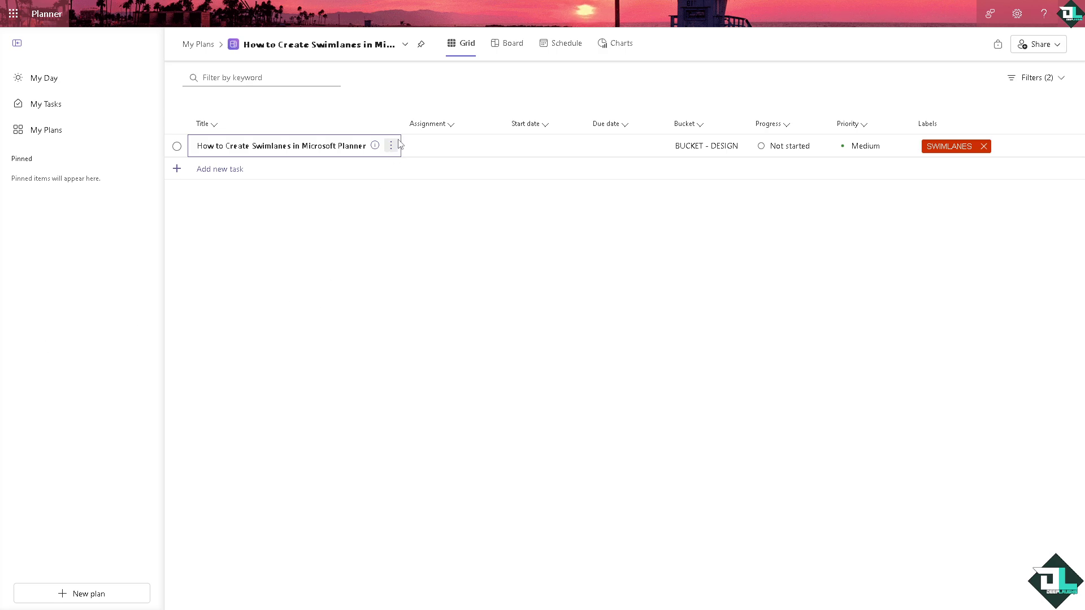
{"action": "left_click", "coordinate": [510, 51]}
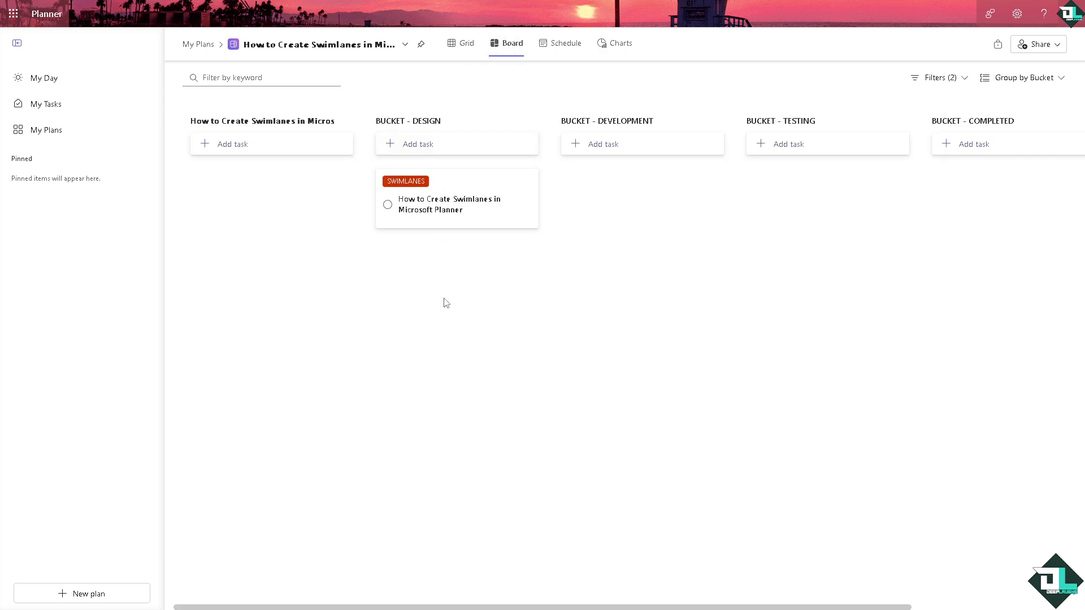